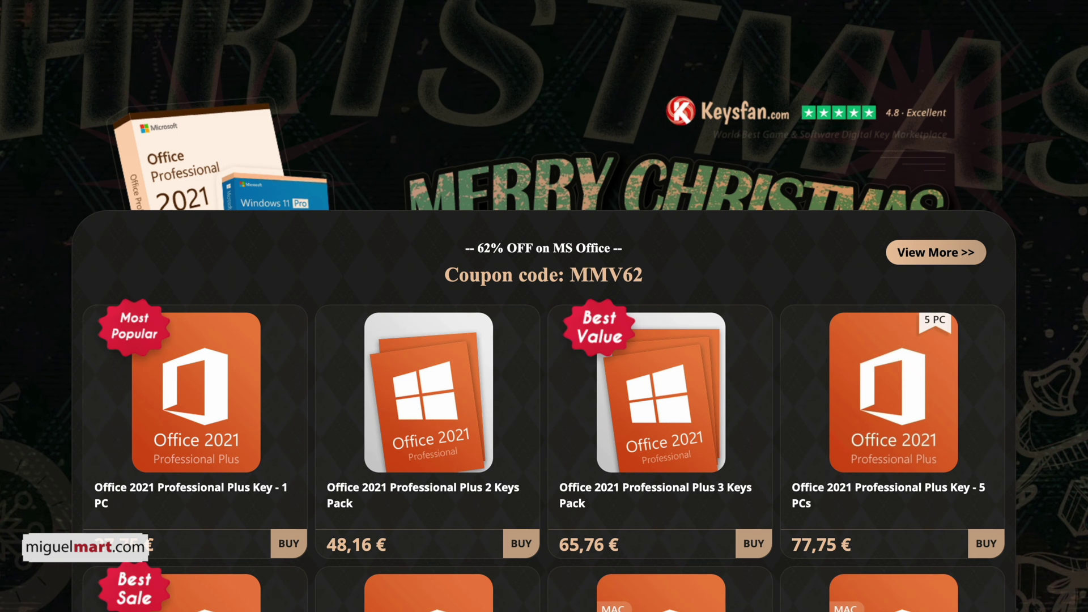
- Look through the Office, Windows and bundle key offers with their coupon codes on the Keysfan Christmas page
{"action": "scroll", "coordinate": [543, 306], "scroll_direction": "down", "scroll_amount": 6}
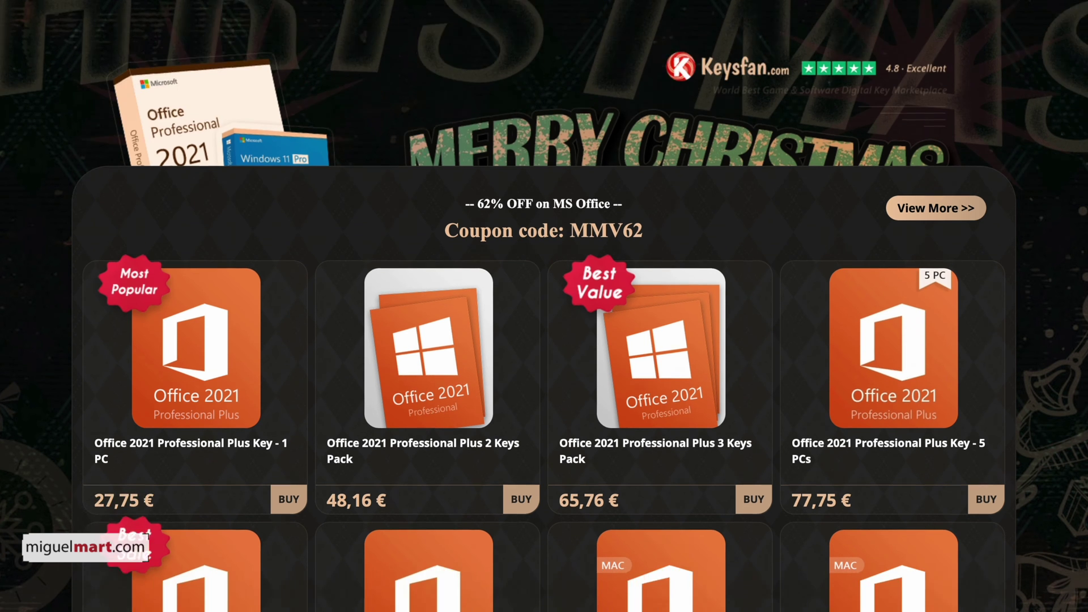
{"action": "scroll", "coordinate": [544, 306], "scroll_direction": "down", "scroll_amount": 10}
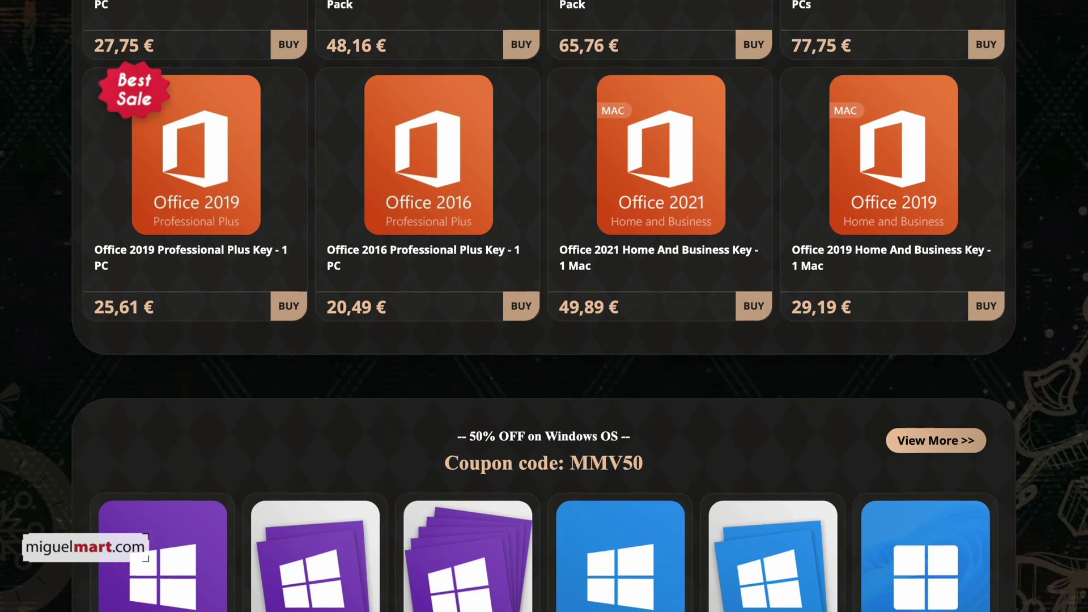
{"action": "scroll", "coordinate": [544, 306], "scroll_direction": "down", "scroll_amount": 18}
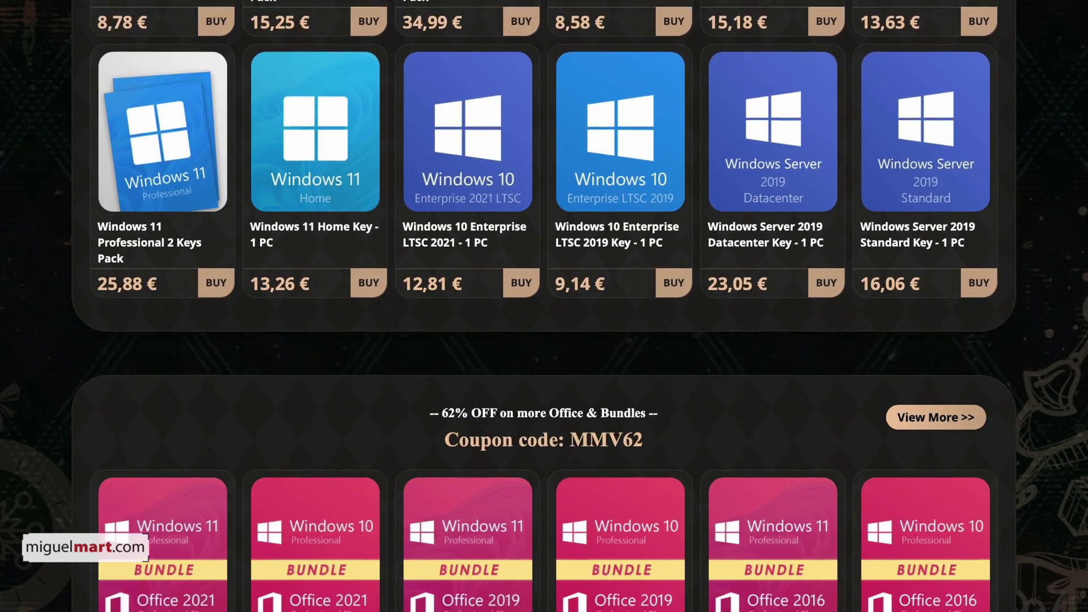
{"action": "scroll", "coordinate": [544, 305], "scroll_direction": "down", "scroll_amount": 6}
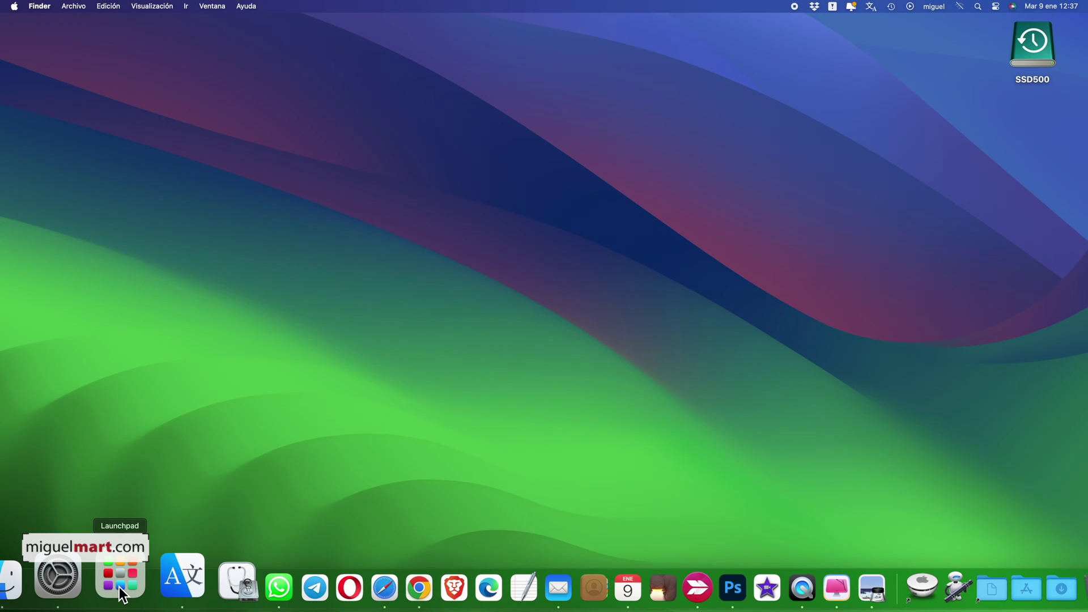
- Open Utilidad de Discos from the Otros group of applications
{"action": "left_click", "coordinate": [119, 588]}
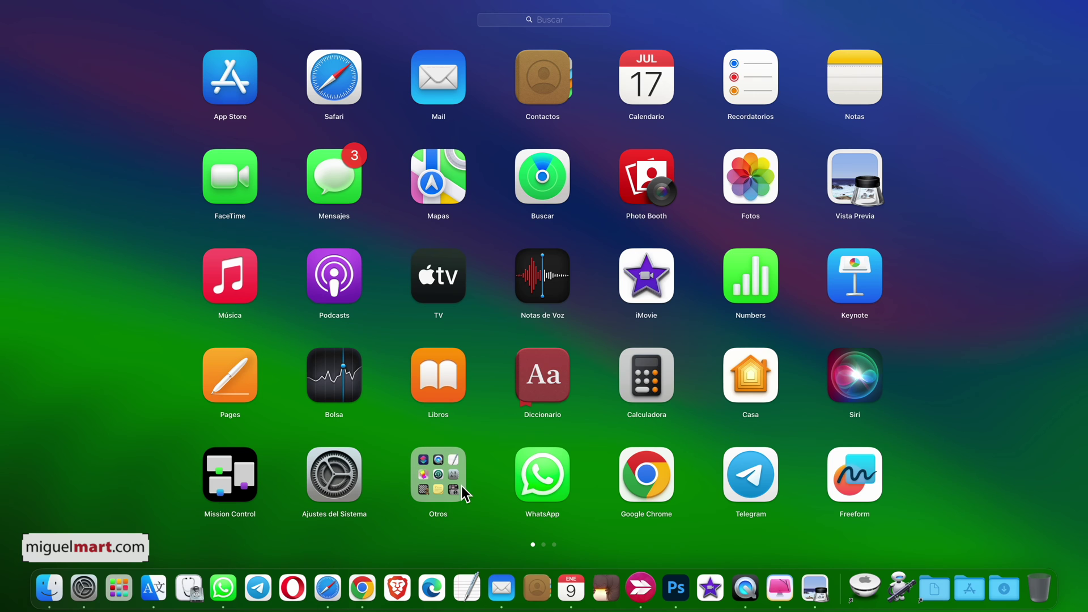
{"action": "left_click", "coordinate": [443, 479]}
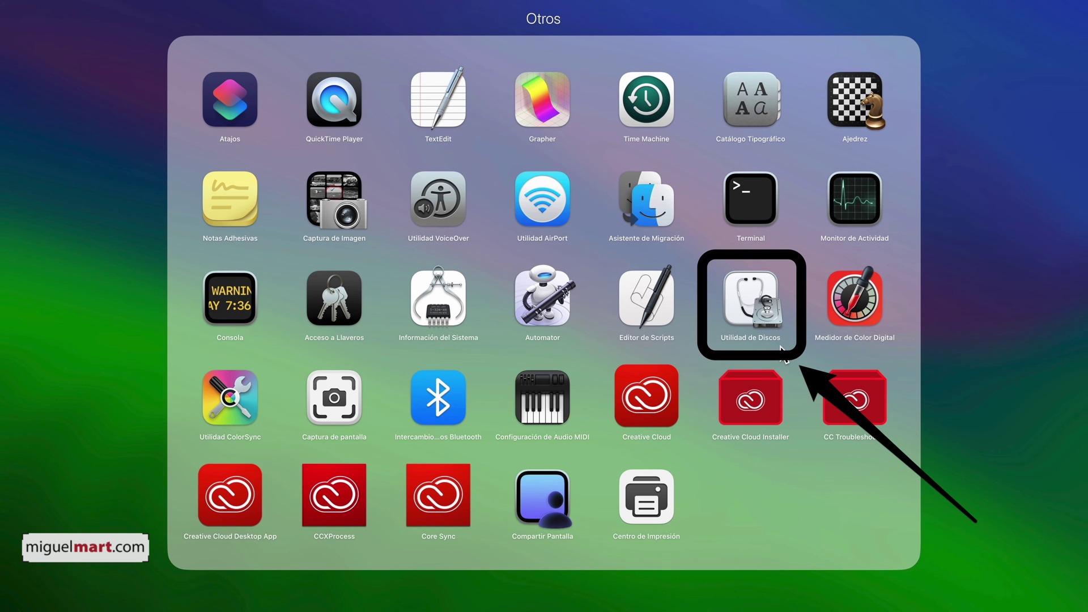
{"action": "left_click", "coordinate": [766, 314]}
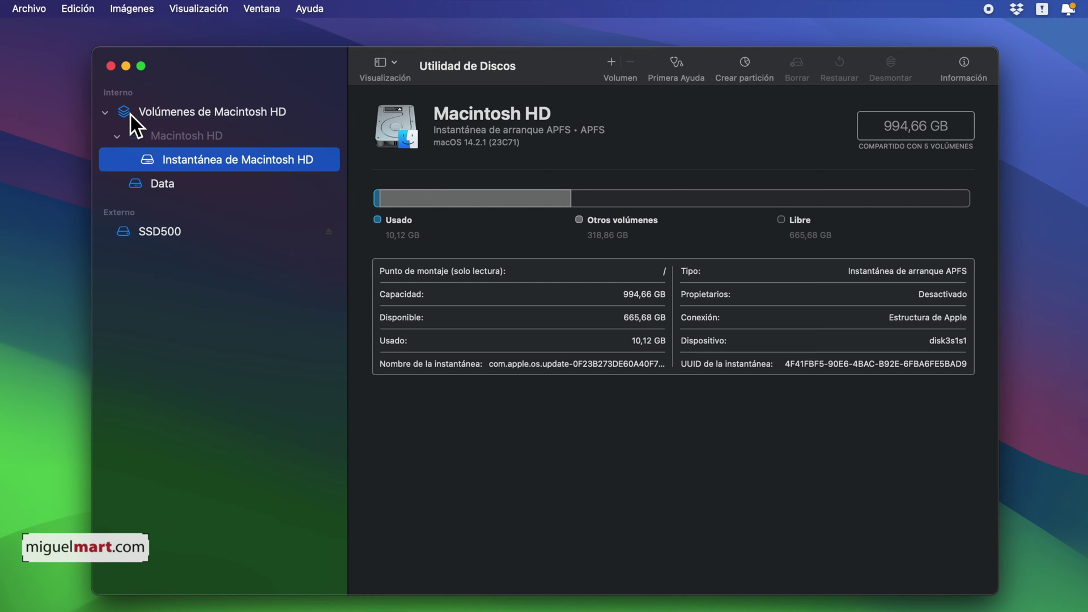
- Review the Macintosh HD volume group and check the erase options of the external SSD500 volume without erasing it
{"action": "left_click", "coordinate": [158, 113]}
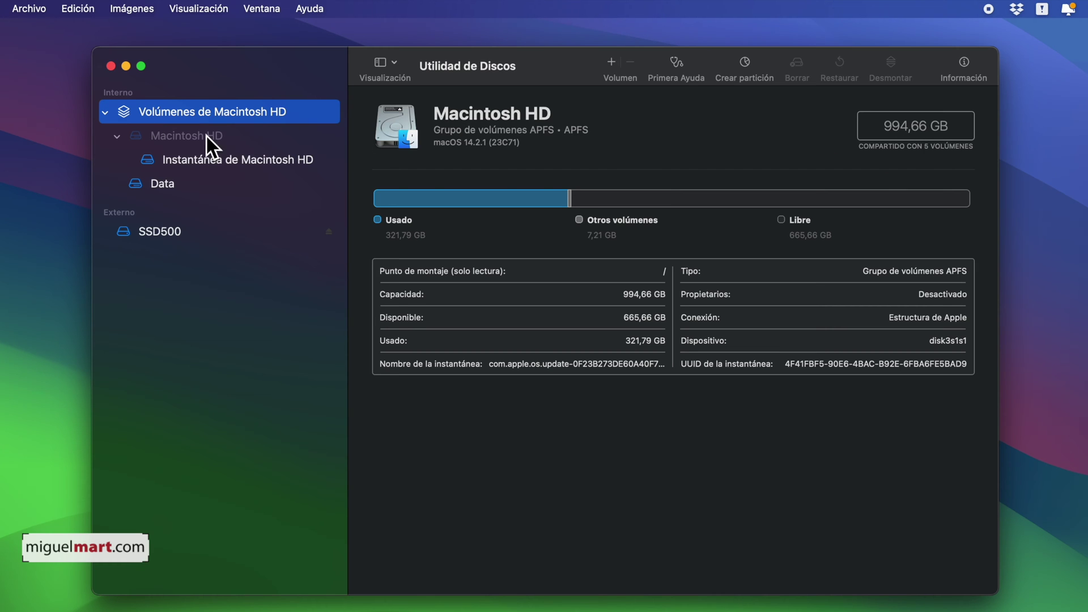
{"action": "left_click", "coordinate": [107, 113]}
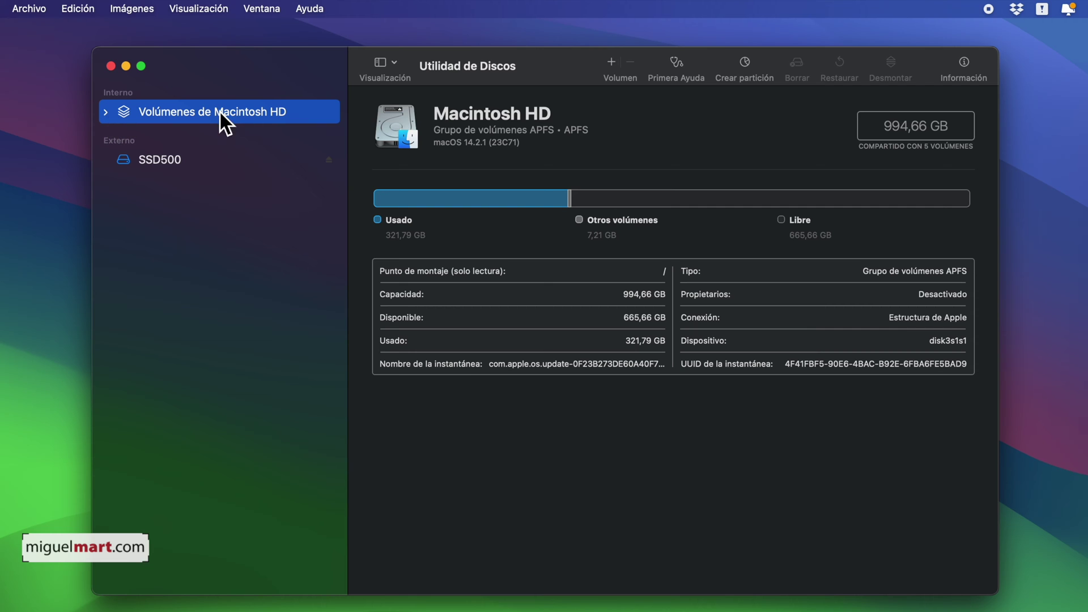
{"action": "left_click", "coordinate": [164, 160]}
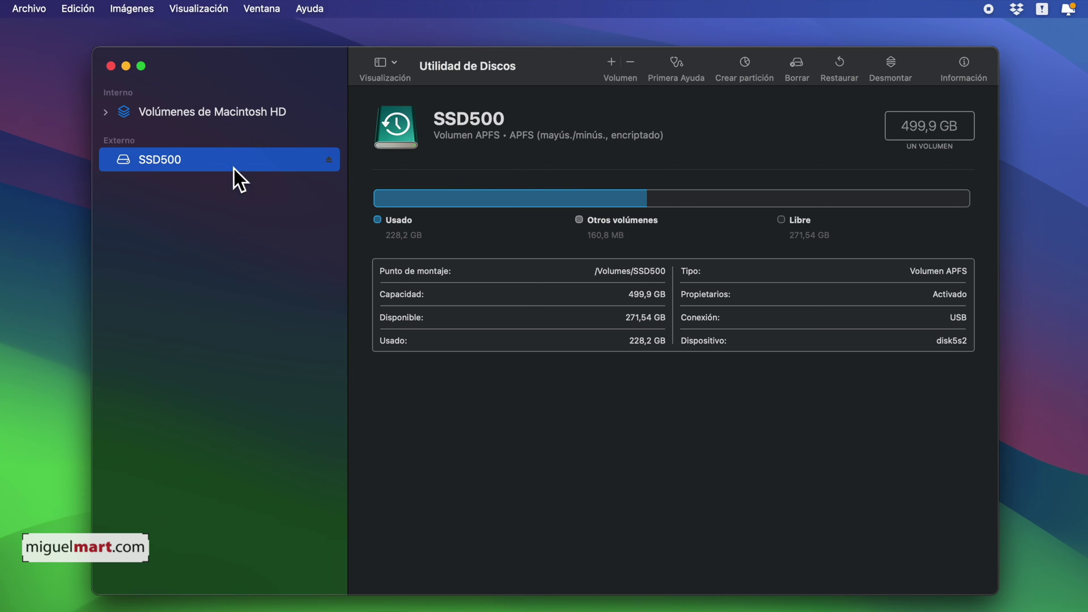
{"action": "left_click", "coordinate": [797, 64]}
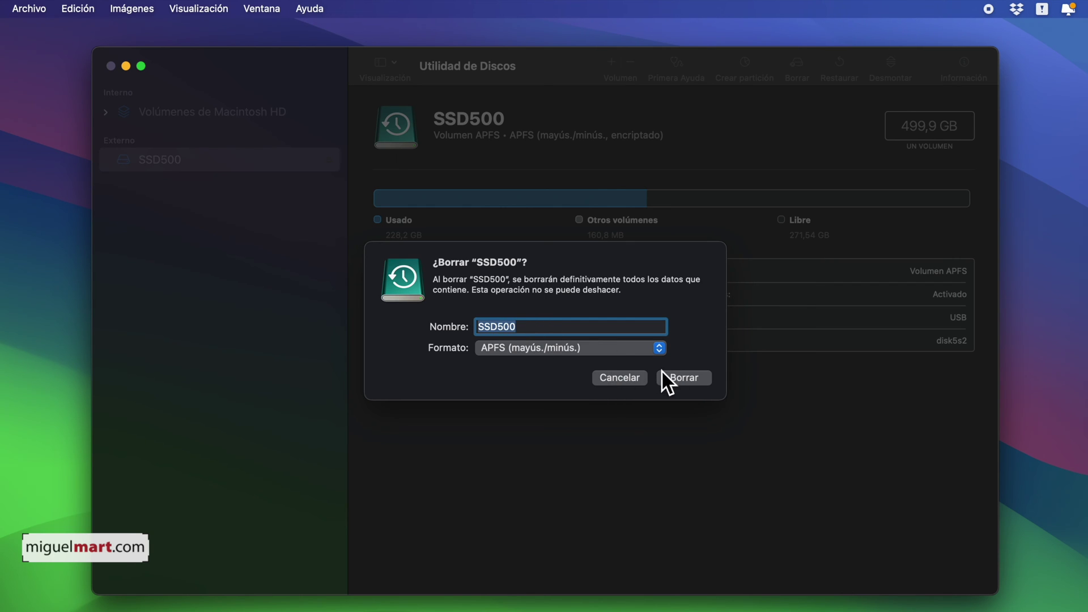
{"action": "left_click", "coordinate": [627, 376]}
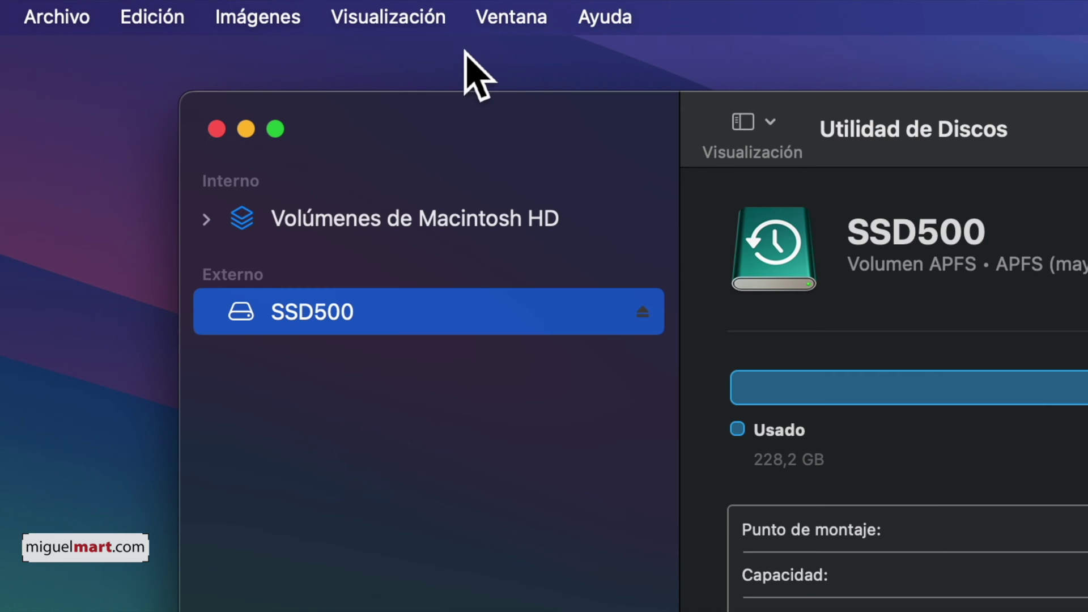
- Show all devices instead of only volumes, and collapse the internal APPLE SSD AP1024R Media tree
{"action": "left_click", "coordinate": [413, 17]}
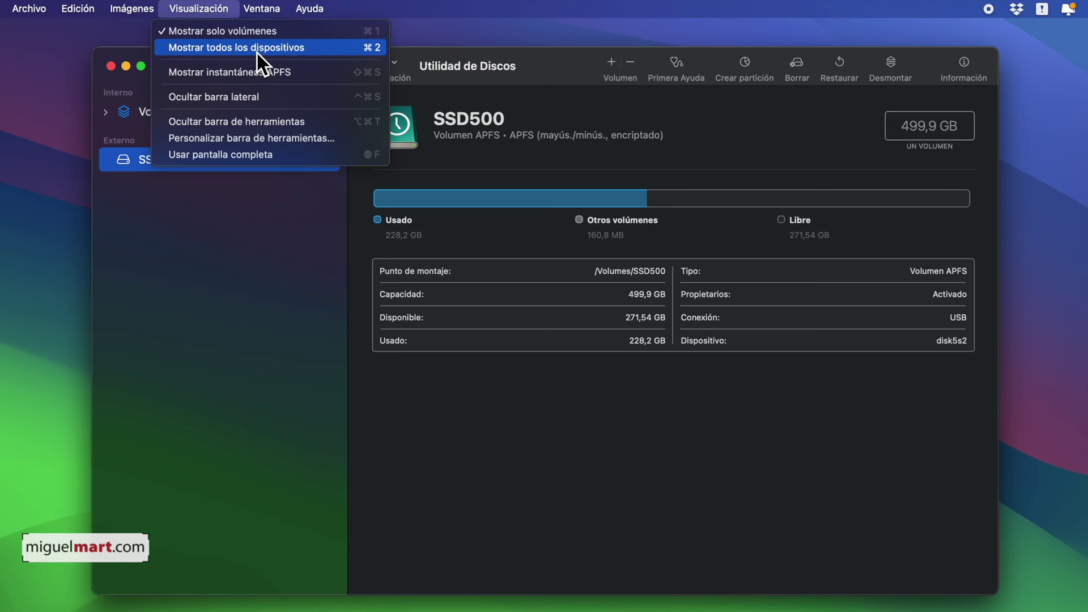
{"action": "left_click", "coordinate": [507, 105]}
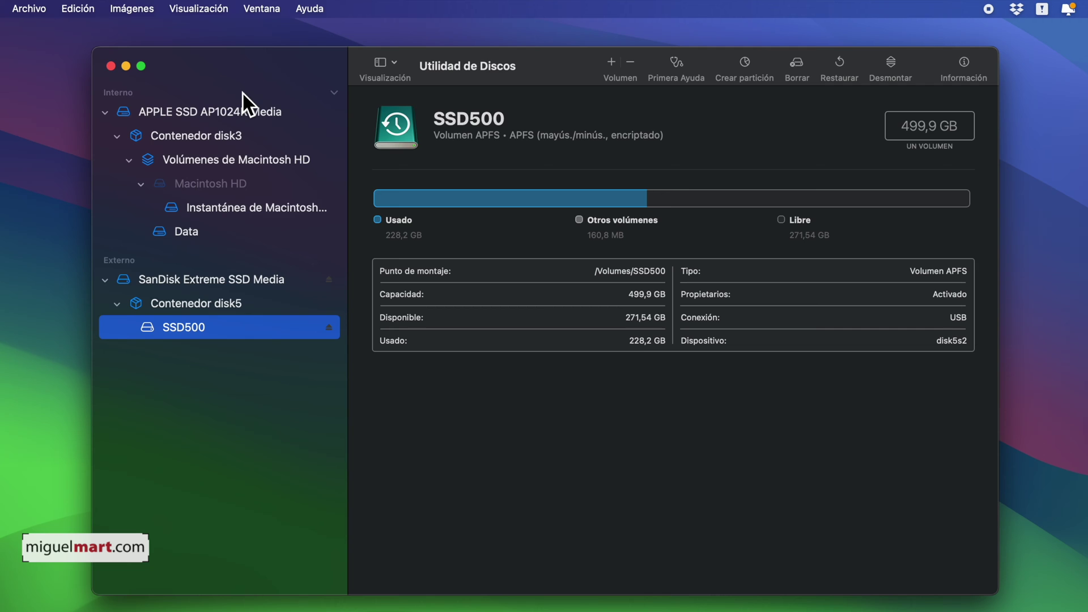
{"action": "left_click", "coordinate": [110, 116]}
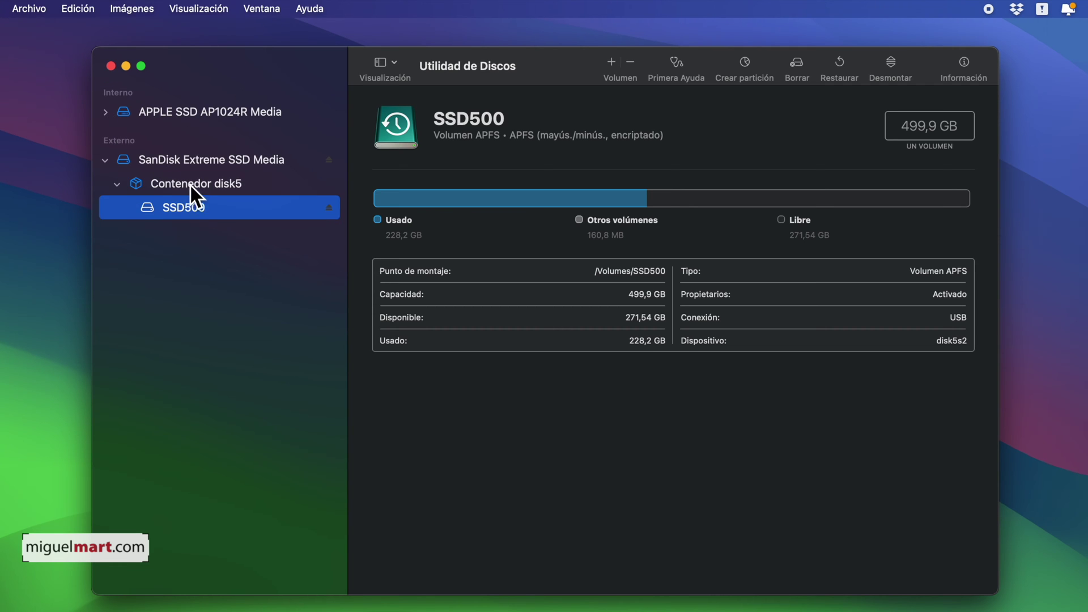
- Review the details of the external SanDisk Extreme SSD Media disk, its Contenedor disk5 and the SSD500 volume
{"action": "left_click", "coordinate": [185, 164]}
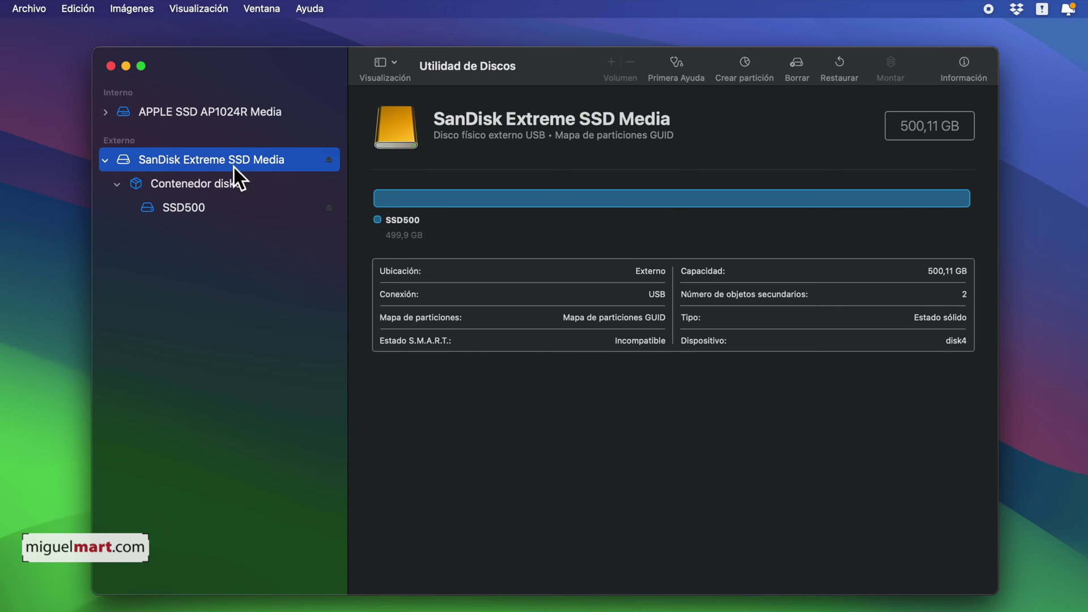
{"action": "left_click", "coordinate": [193, 187]}
{"action": "left_click", "coordinate": [188, 205]}
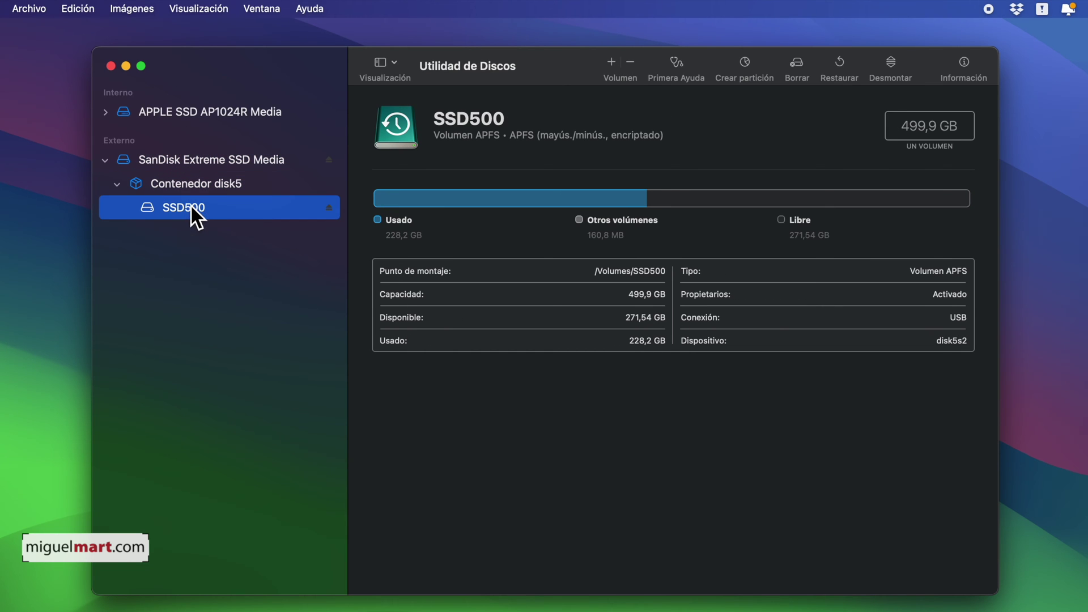
- Set up an erase of the whole SanDisk Extreme SSD Media disk with the new name SSD-500
{"action": "left_click", "coordinate": [181, 163]}
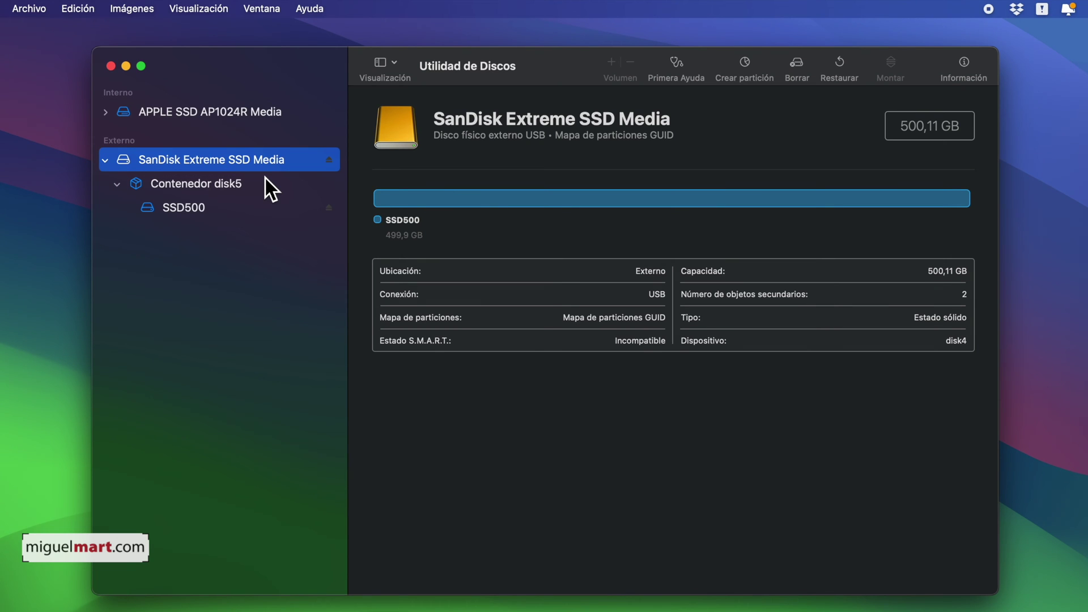
{"action": "left_click", "coordinate": [798, 63]}
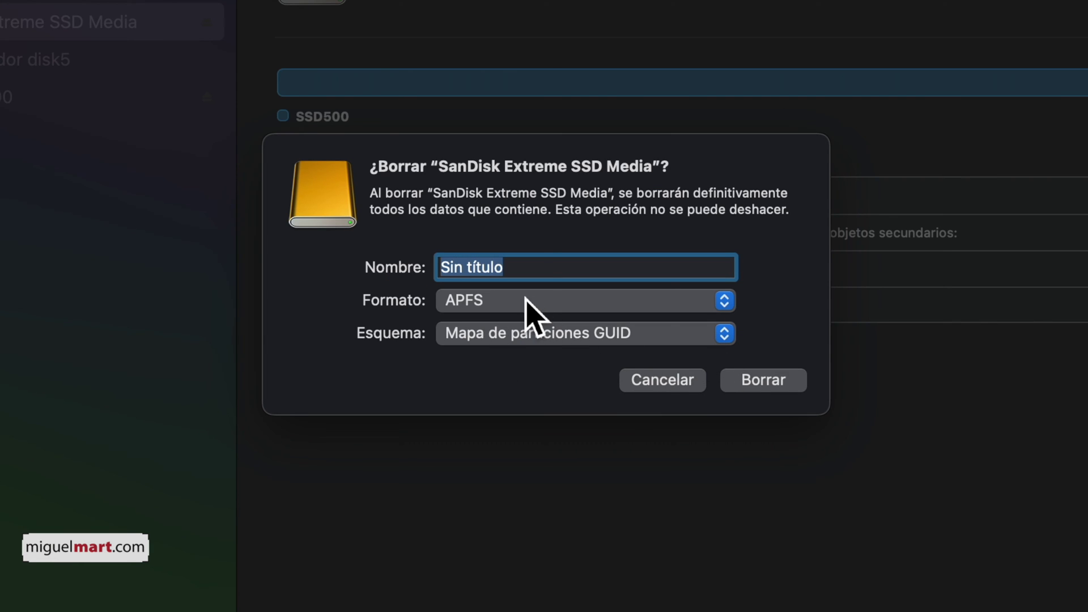
{"action": "triple_click", "coordinate": [536, 276]}
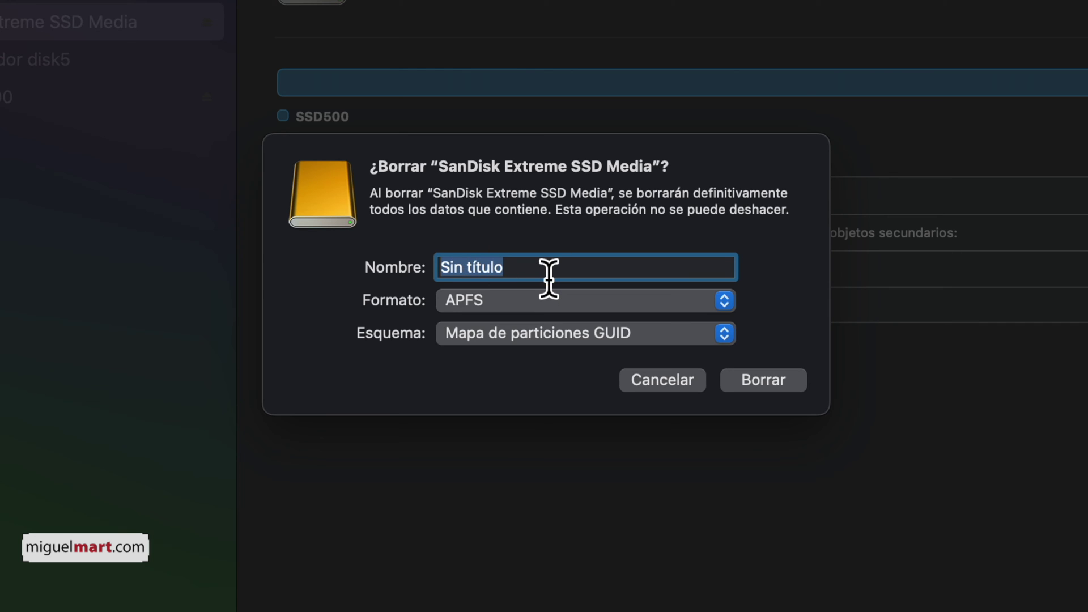
{"action": "type", "text": "SSD"}
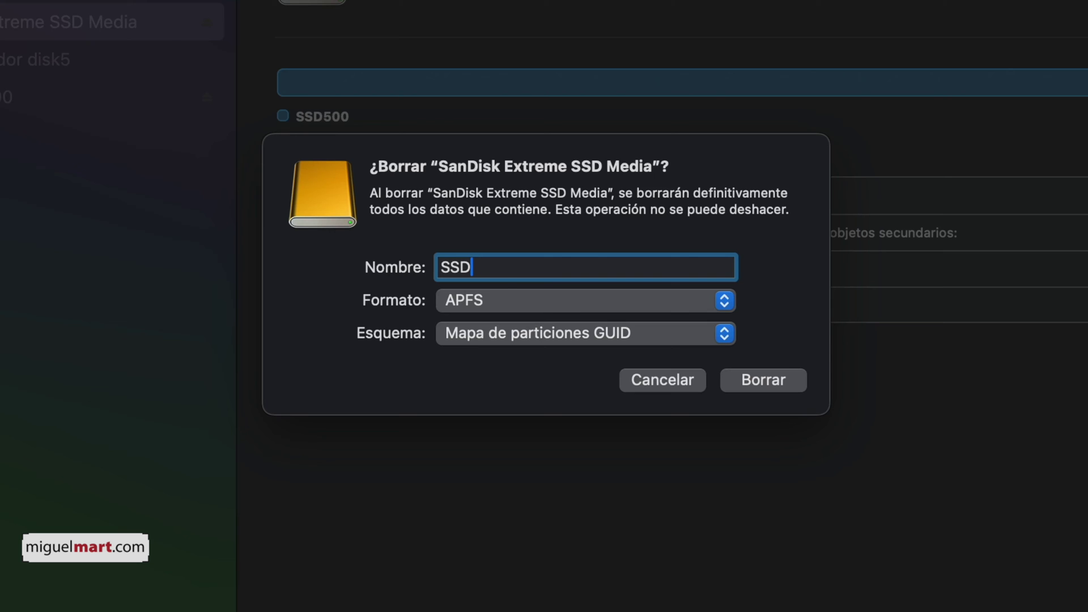
{"action": "type", "text": "-500"}
- Erase the SanDisk disk using the APFS format and the Mapa de particiones GUID scheme, and dismiss the completion dialog
{"action": "left_click", "coordinate": [513, 301]}
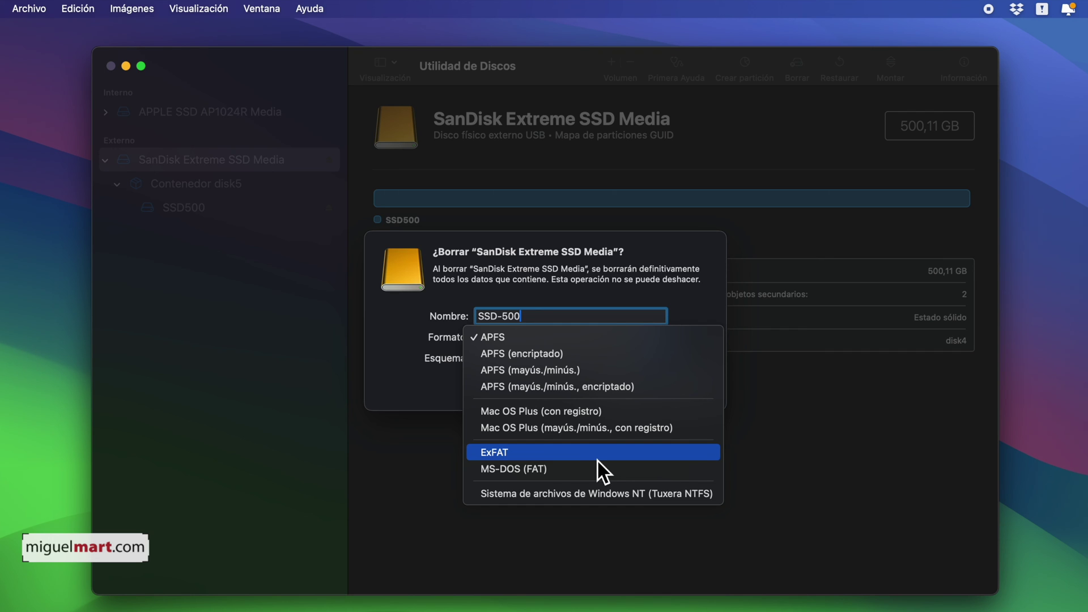
{"action": "key", "text": "Escape"}
{"action": "left_click", "coordinate": [612, 358]}
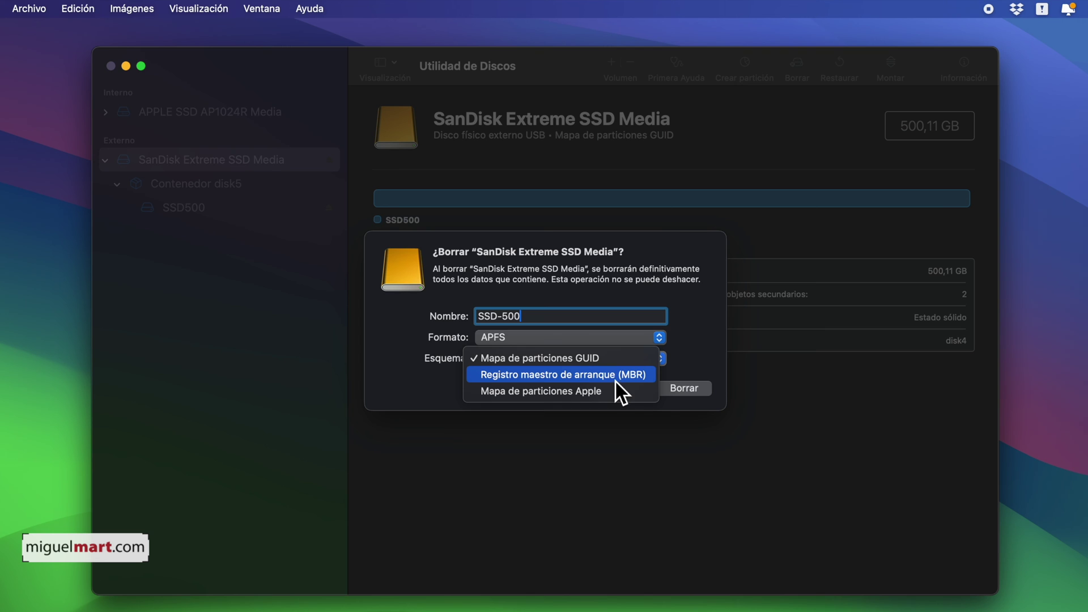
{"action": "left_click", "coordinate": [590, 362]}
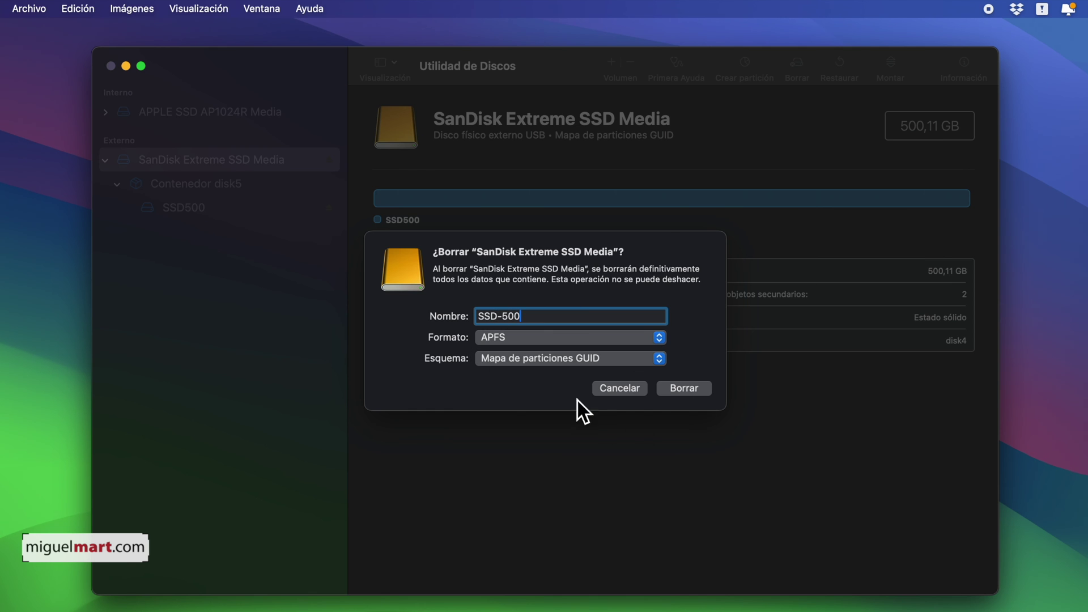
{"action": "left_click", "coordinate": [684, 389]}
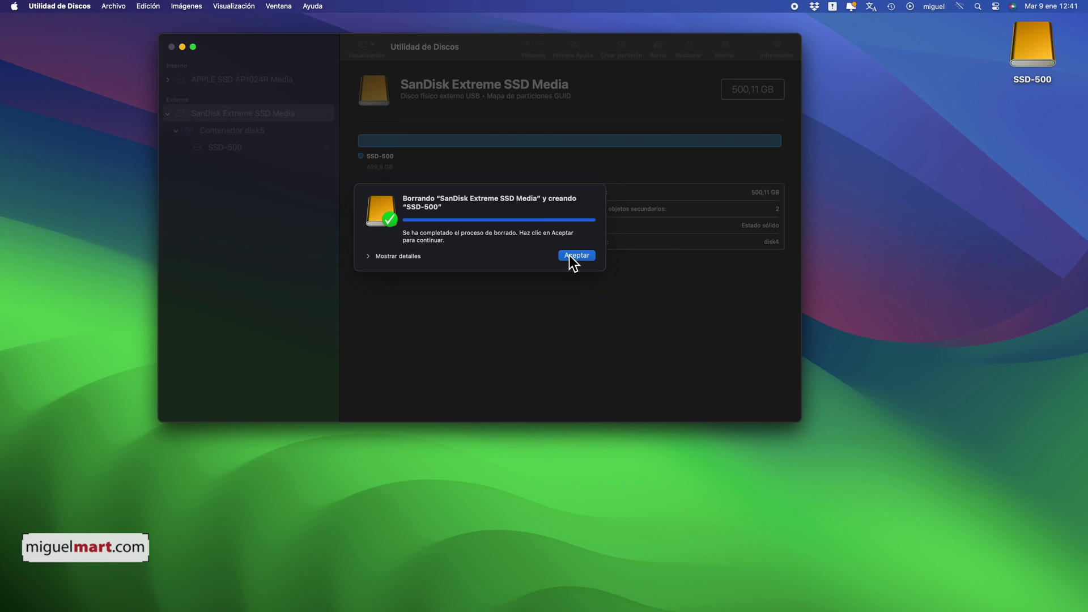
{"action": "left_click", "coordinate": [764, 348]}
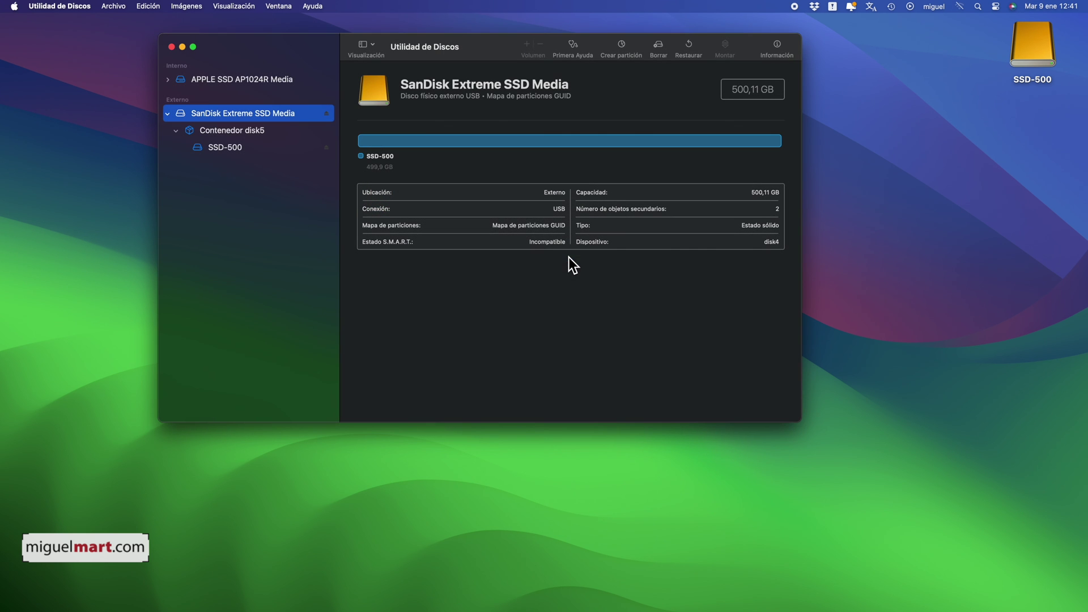
- Close Utilidad de Discos, then check the contents of the SSD-500 drive in Finder and close its window
{"action": "left_click", "coordinate": [171, 46]}
{"action": "left_click", "coordinate": [1020, 50]}
{"action": "double_click", "coordinate": [1031, 48]}
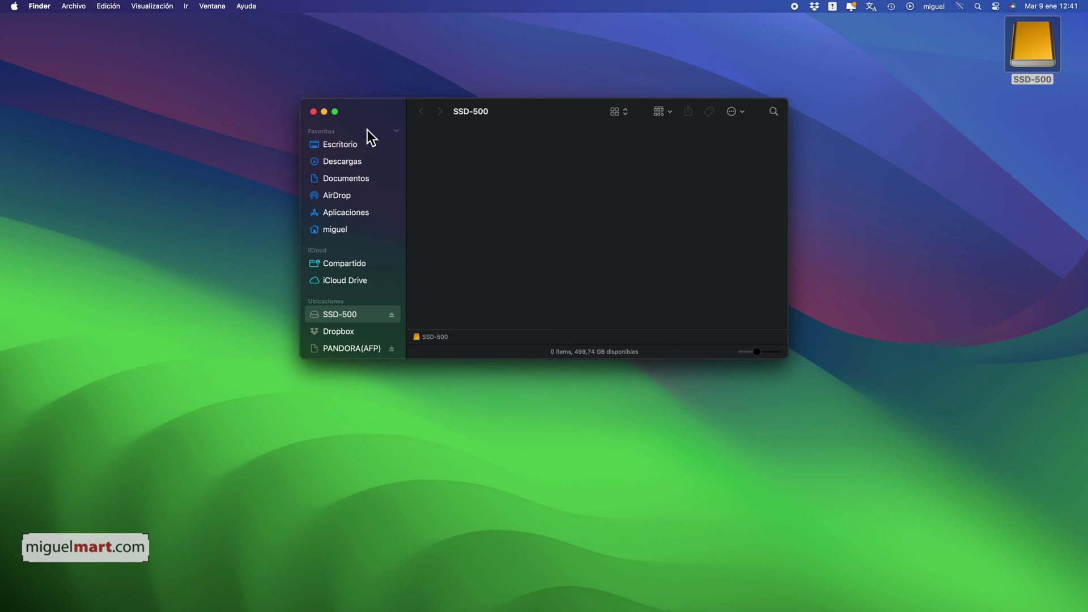
{"action": "left_click", "coordinate": [314, 113]}
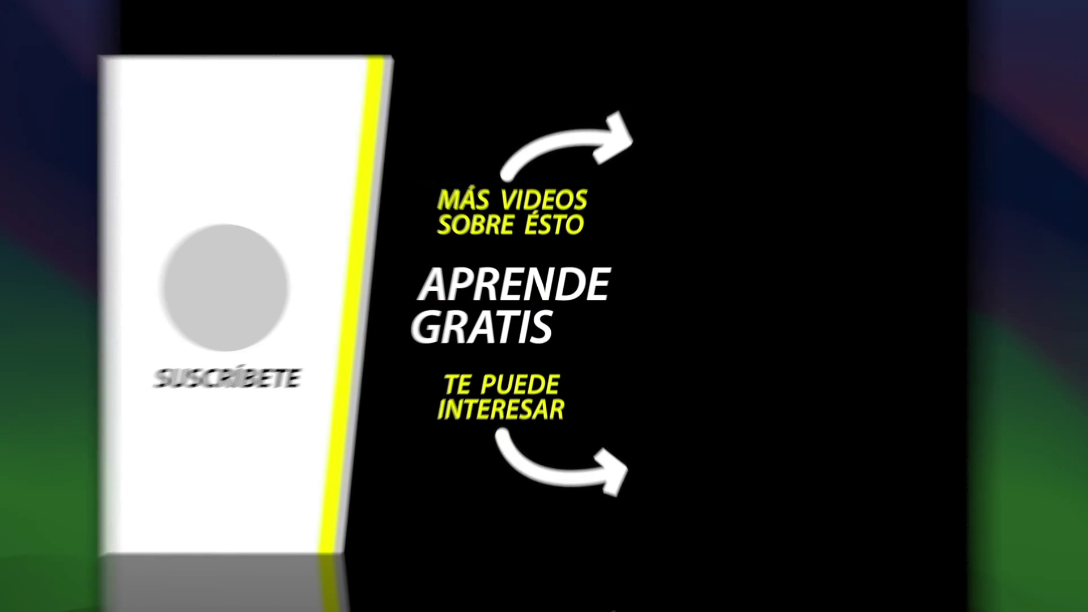